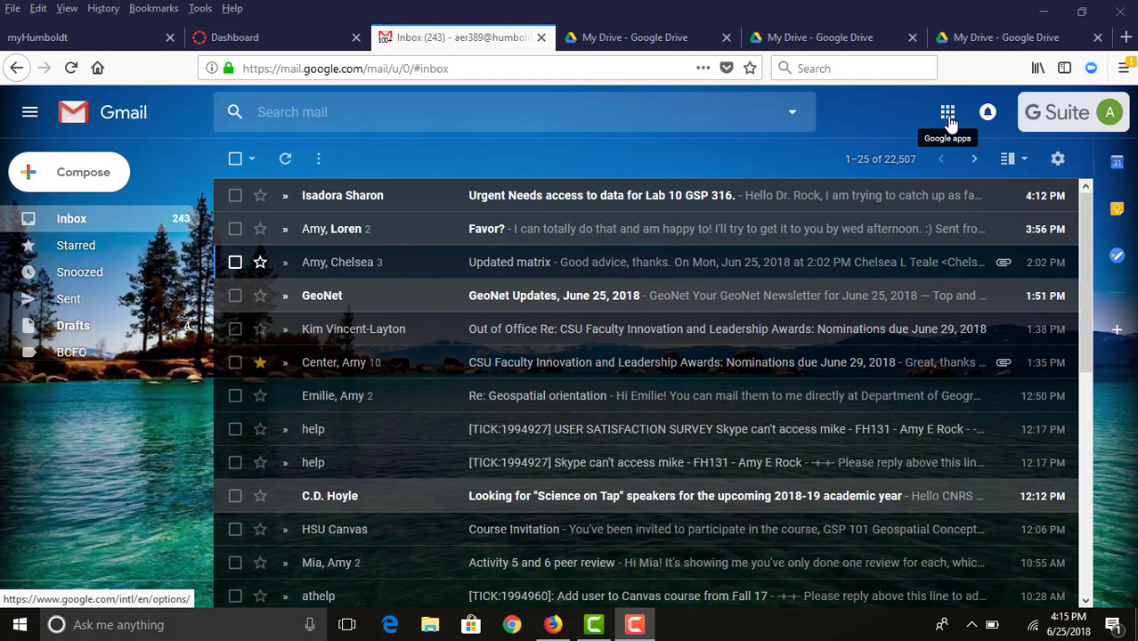
Switch from Gmail to Google Drive and create a folder named "Cartography Fall 2018" in My Drive
left_click(948, 116)
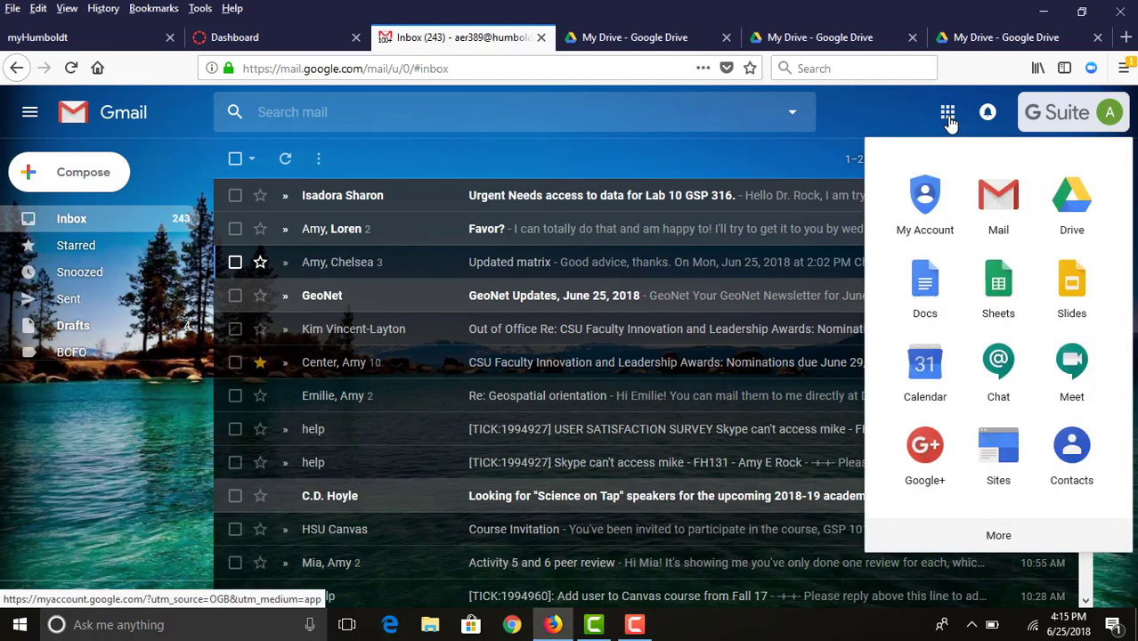
left_click(1074, 203)
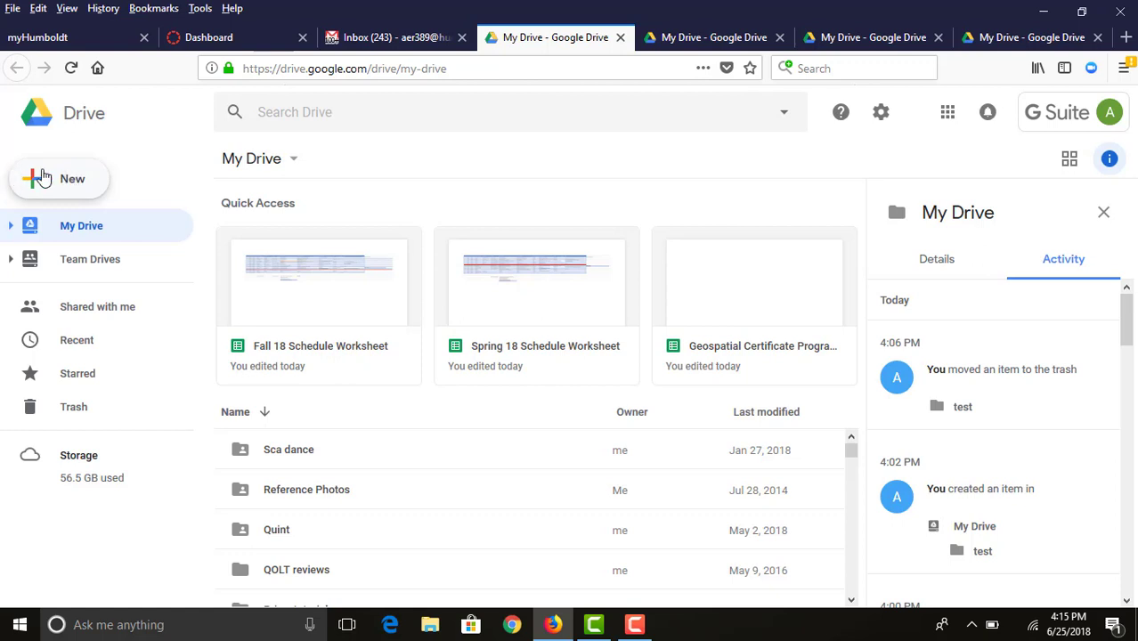
left_click(70, 180)
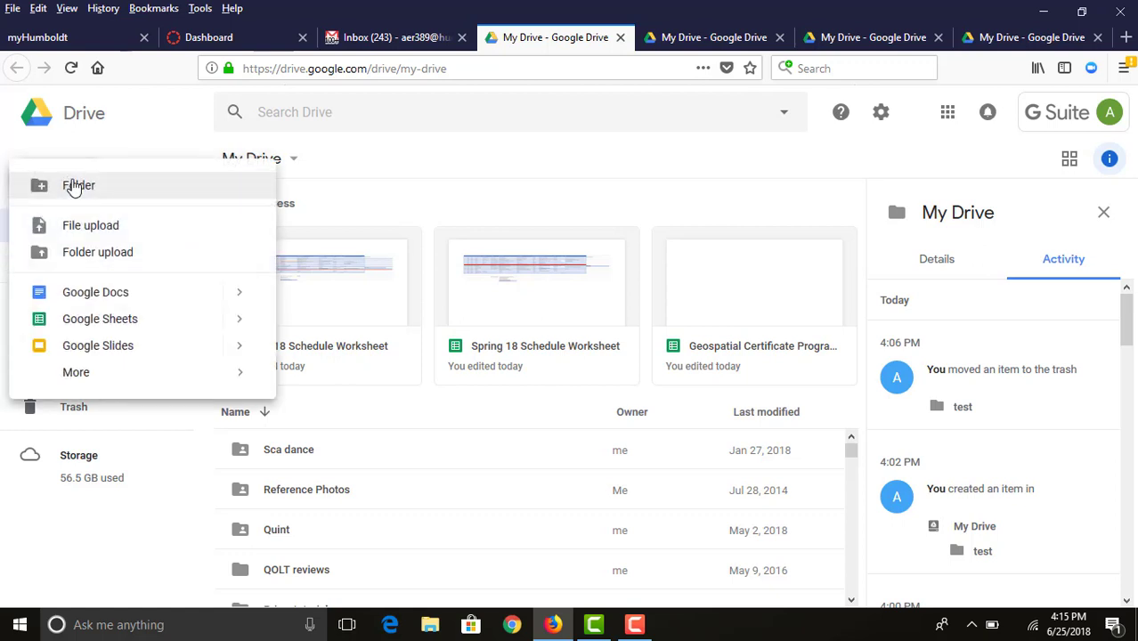
left_click(74, 187)
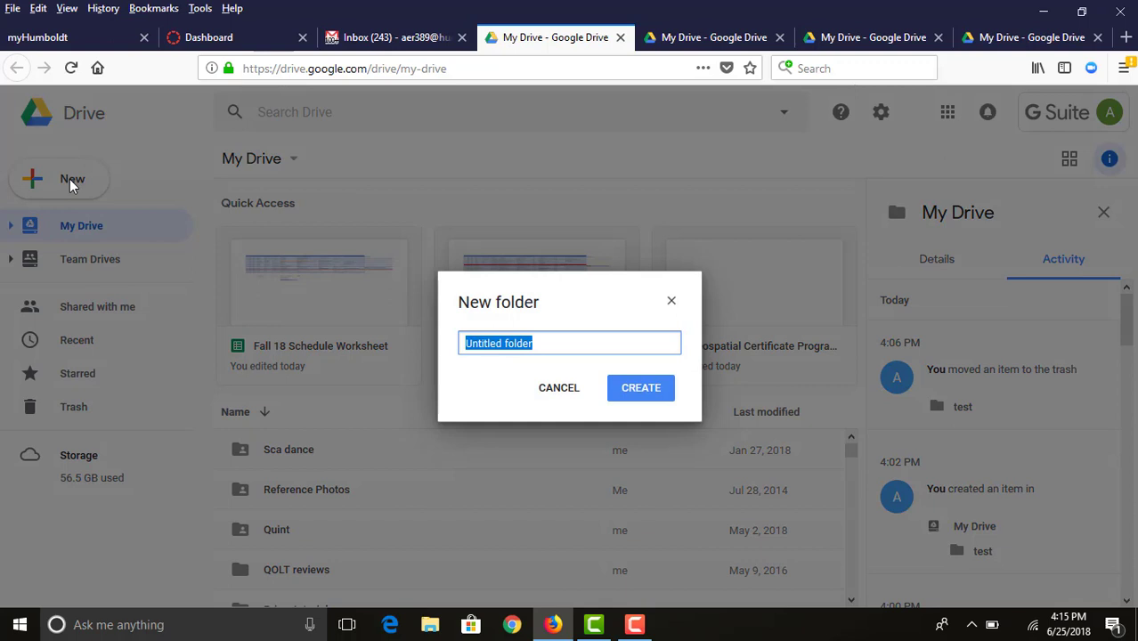
left_click(72, 185)
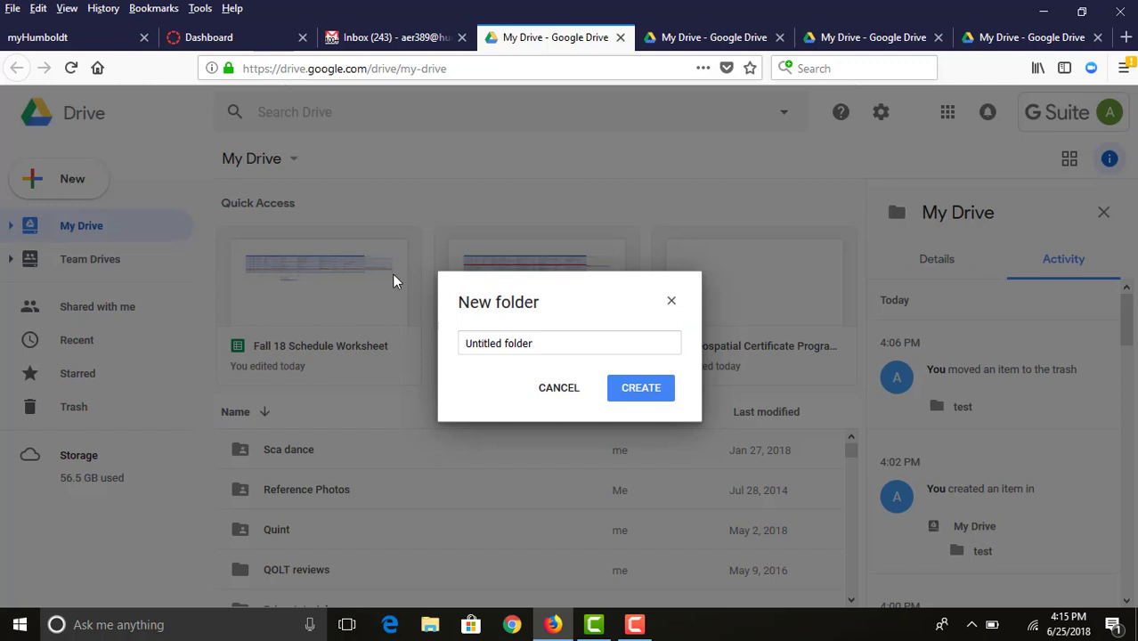
left_click(535, 341)
left_click_drag(546, 339, 447, 346)
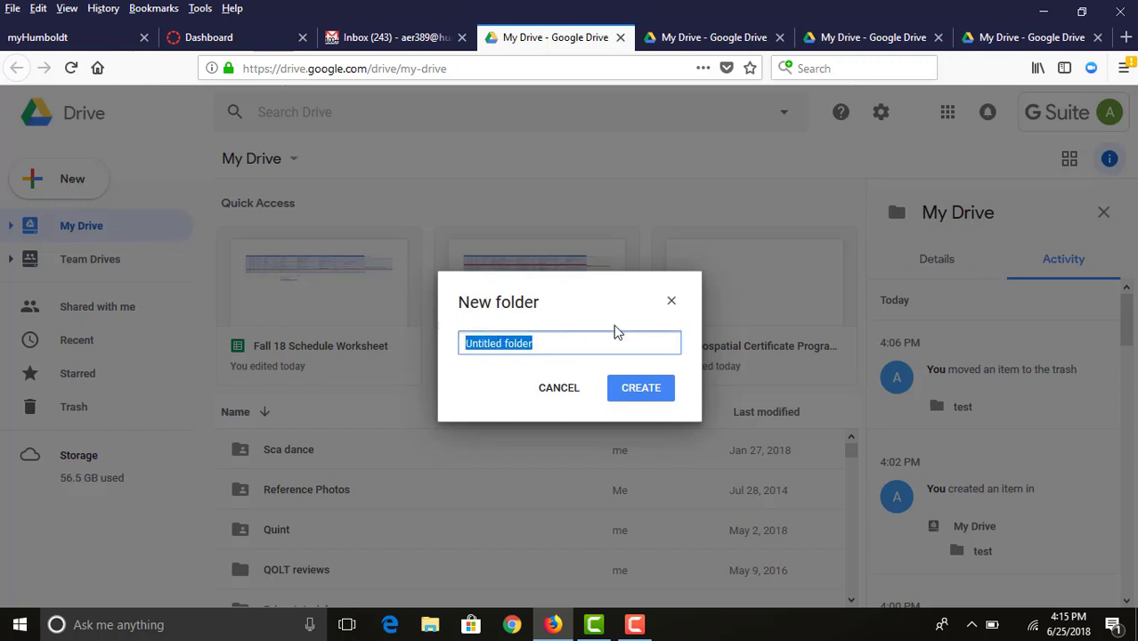
type("Carto")
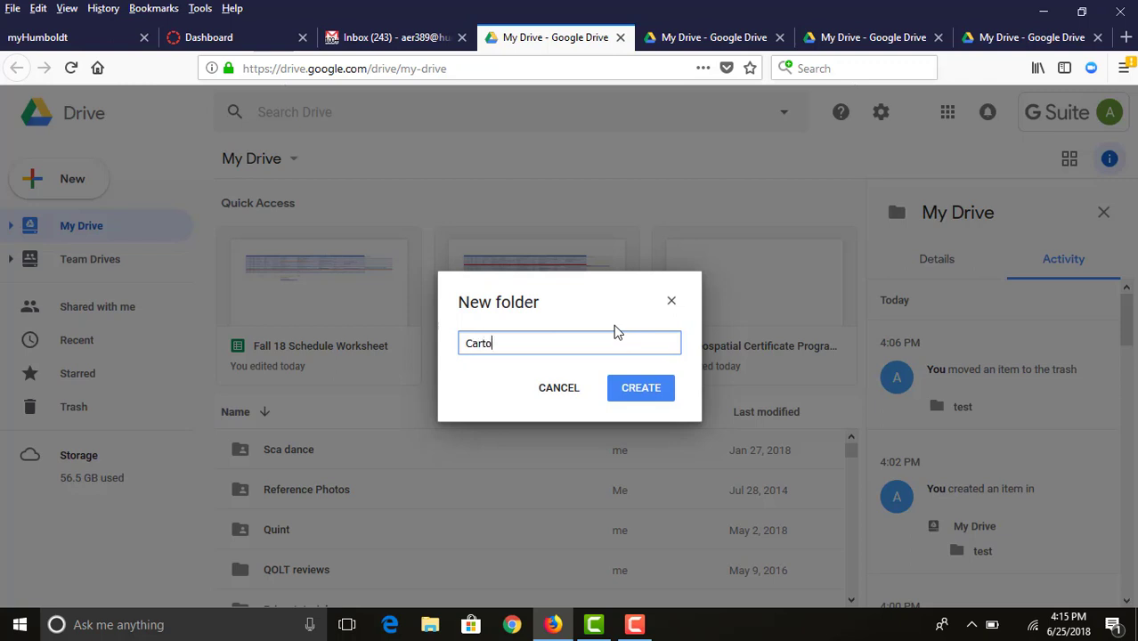
type("graphy Fall 2018")
left_click(639, 389)
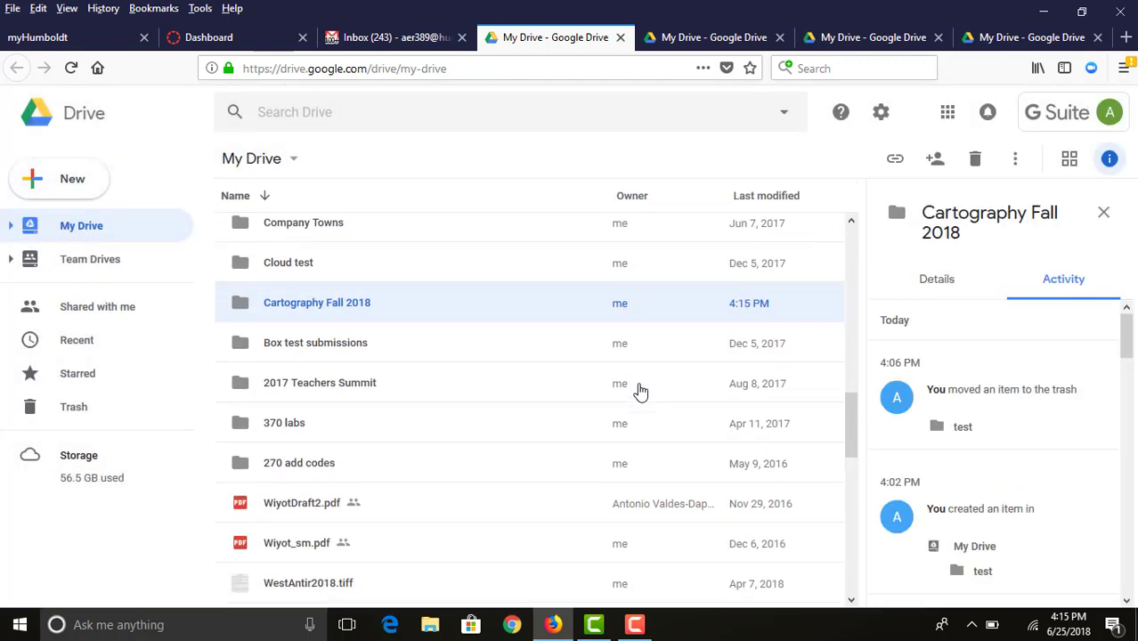
Start sharing the Cartography Fall 2018 folder and add the class group HSUClass-31313-GSP_316-Cartography, checking its course number on the Canvas dashboard
right_click(362, 307)
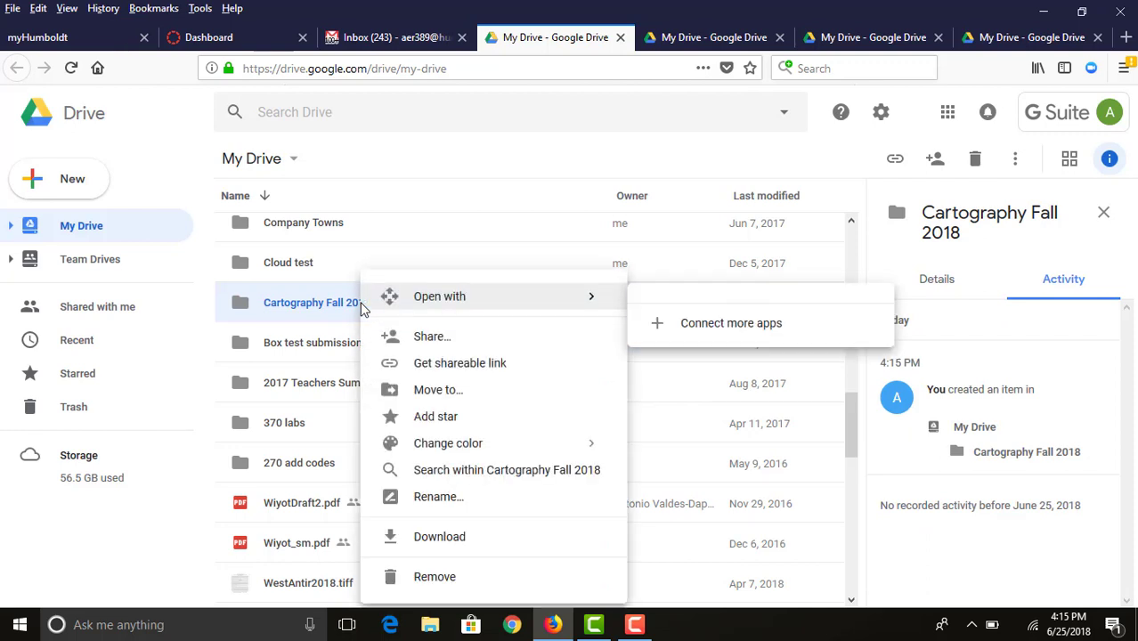
left_click(432, 344)
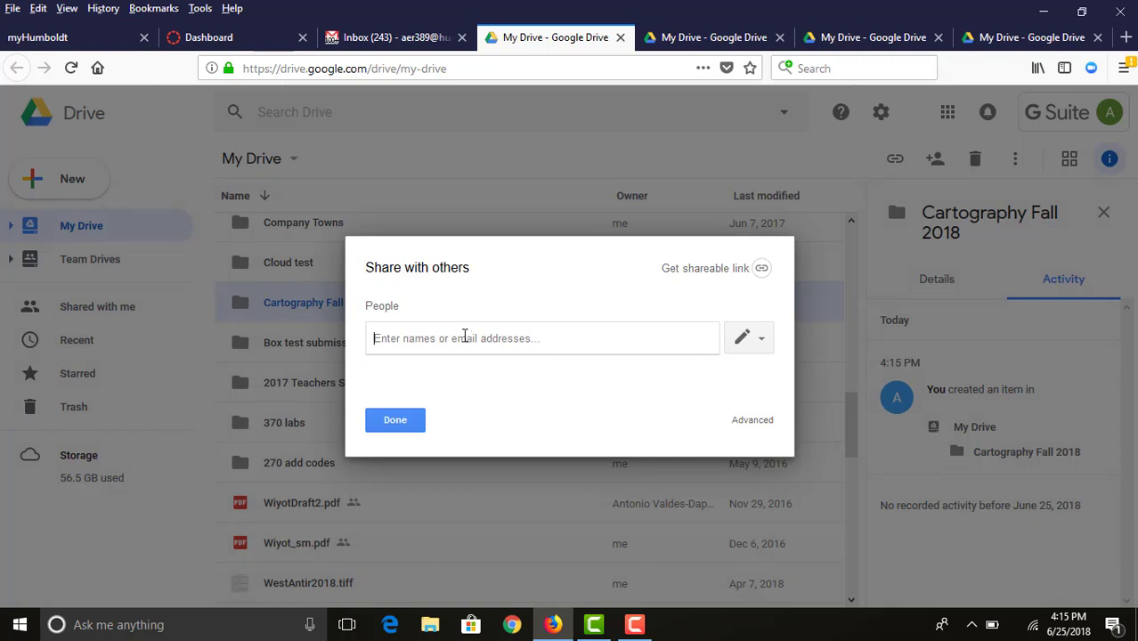
left_click(228, 43)
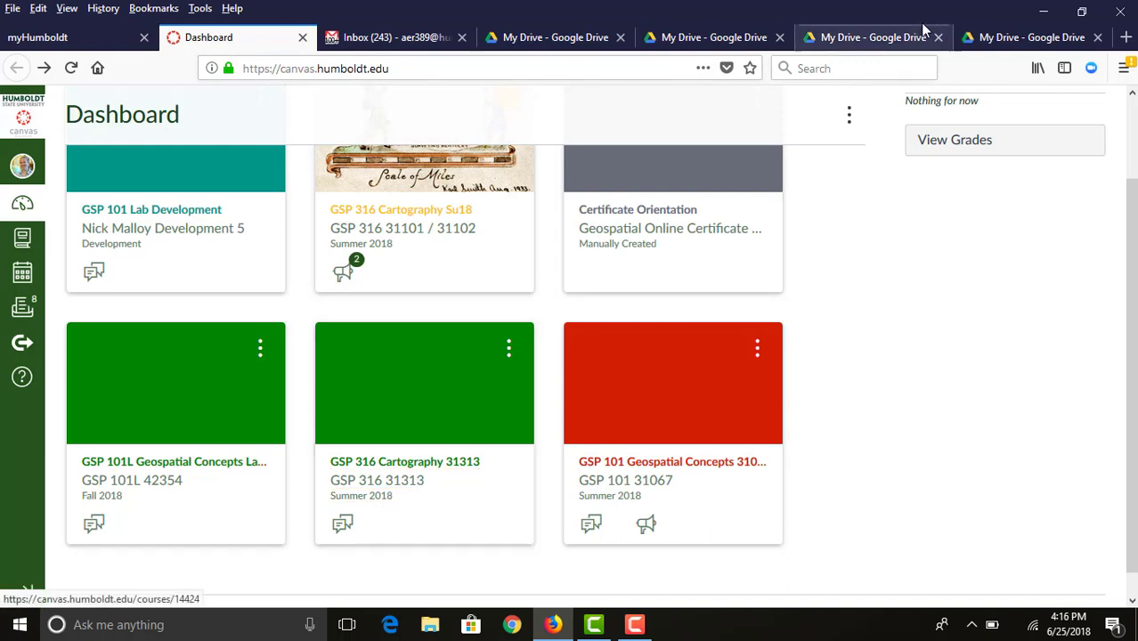
left_click(577, 43)
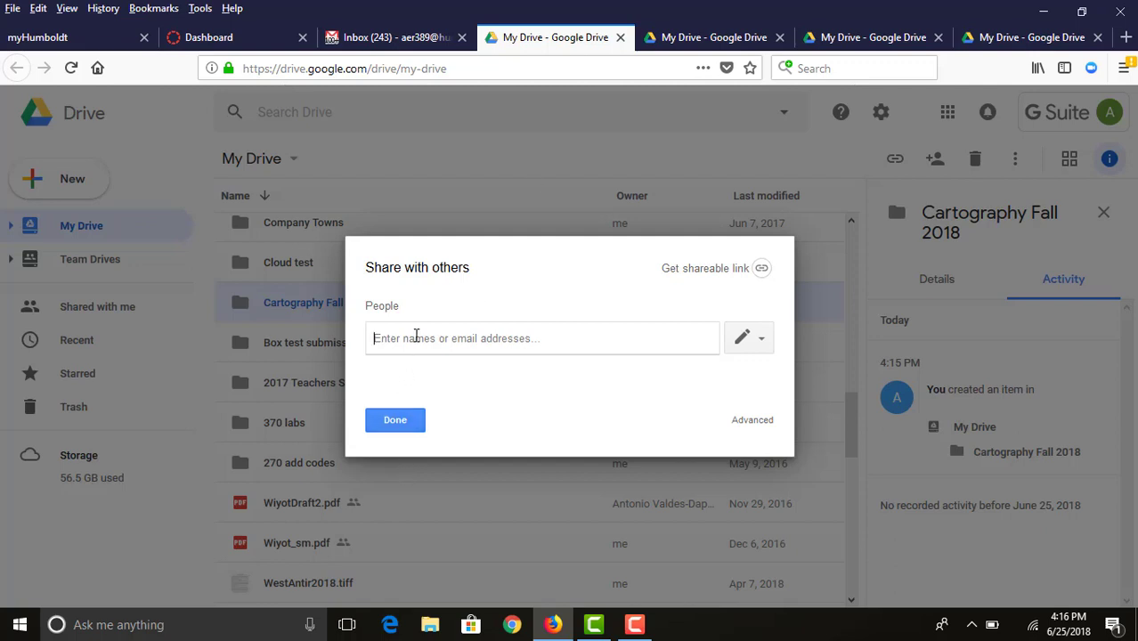
type("31313")
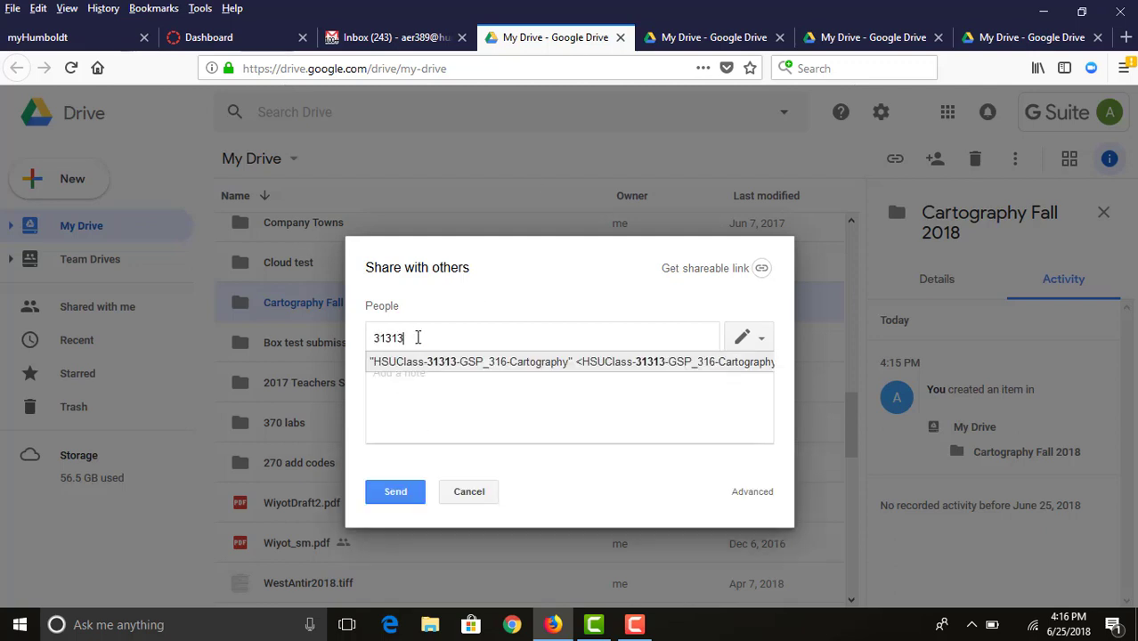
left_click(473, 369)
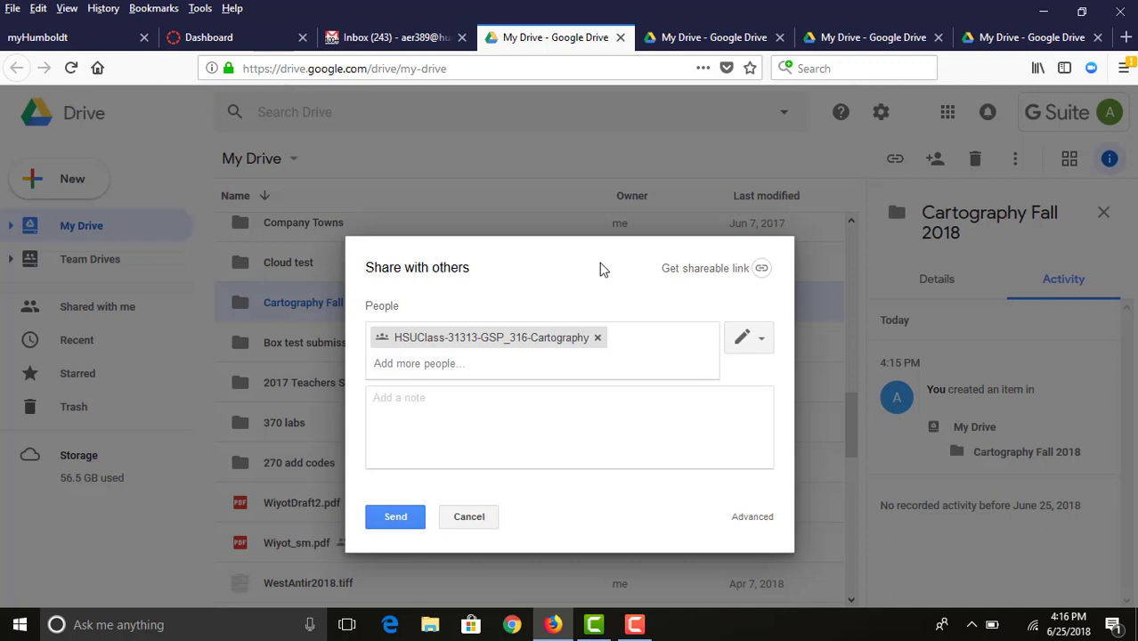
Give the class group view-only access and add the note "Welcome to the data share folder for Cartography!"
left_click(762, 342)
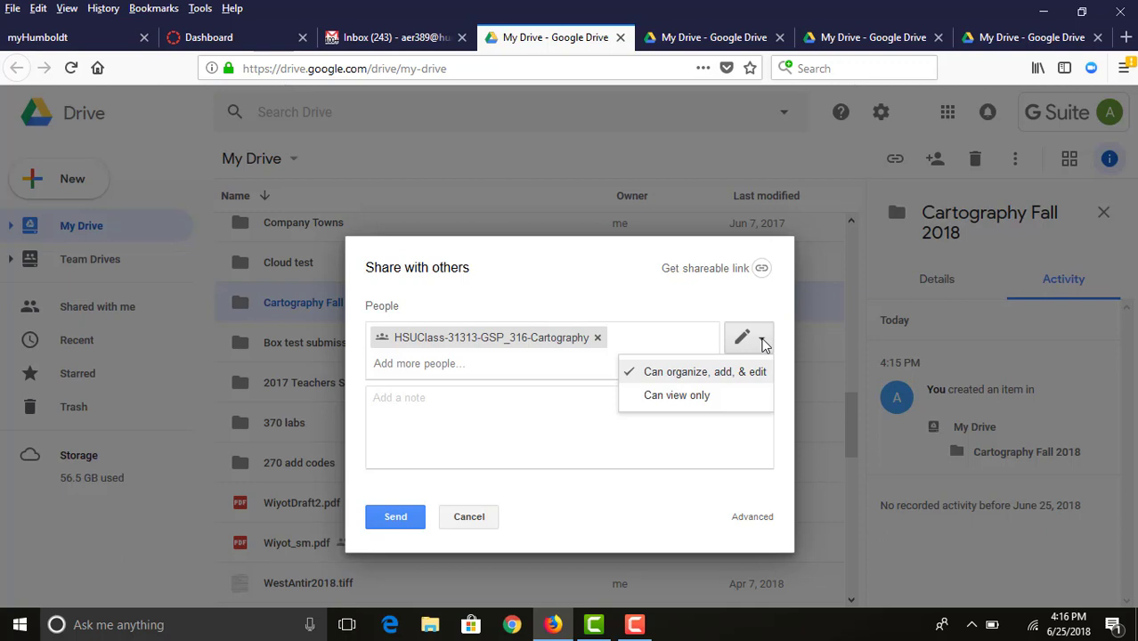
left_click(693, 397)
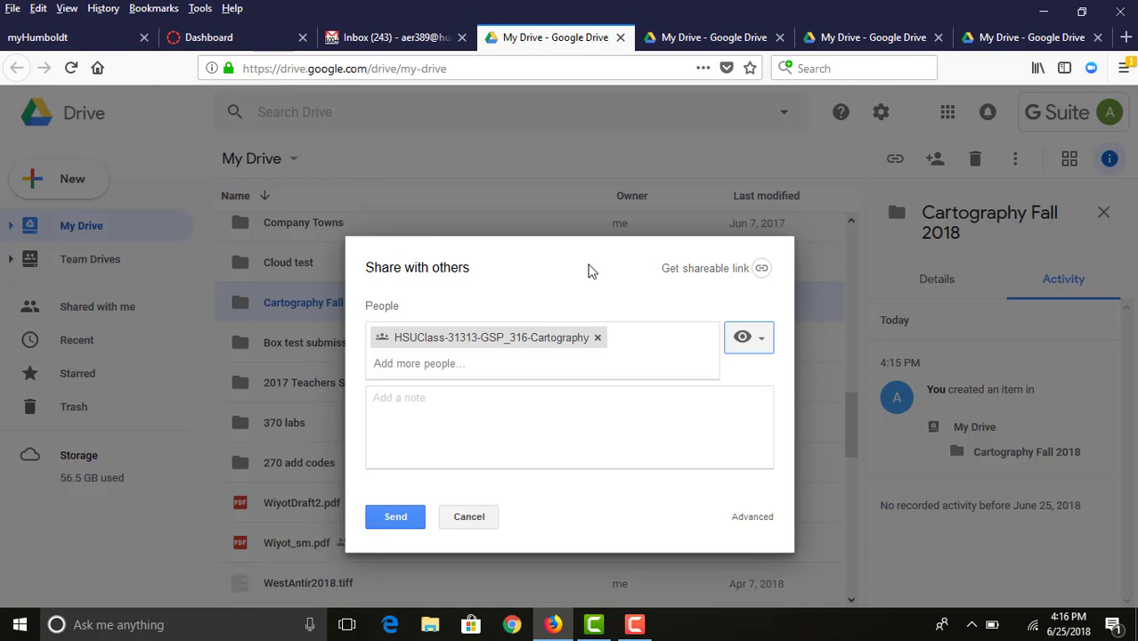
left_click(437, 429)
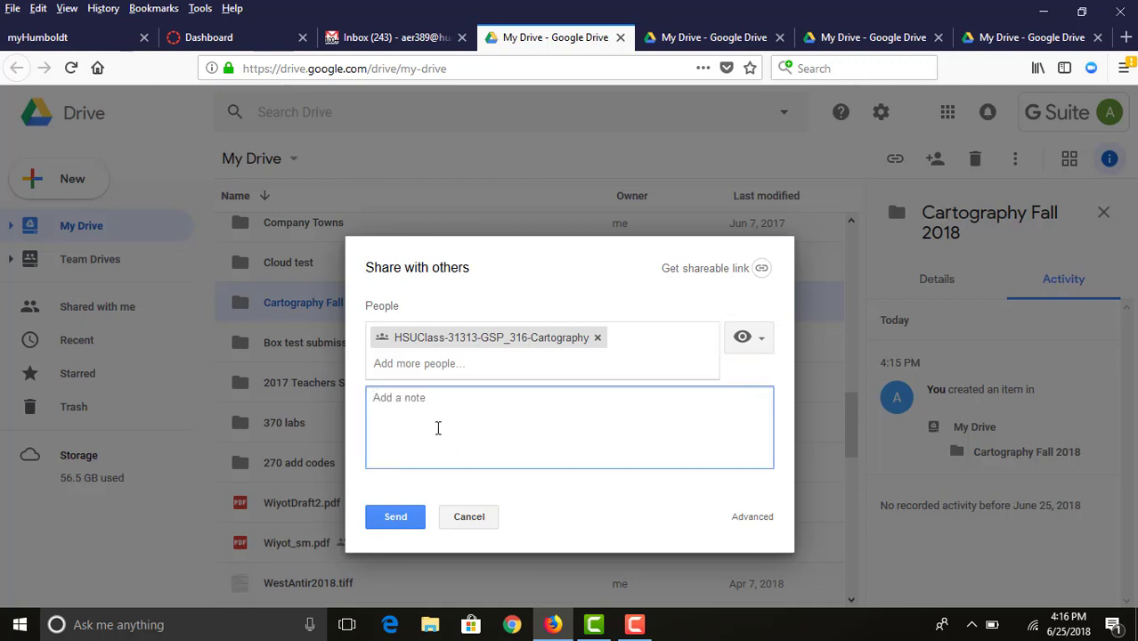
type("Welcome to the data share fo")
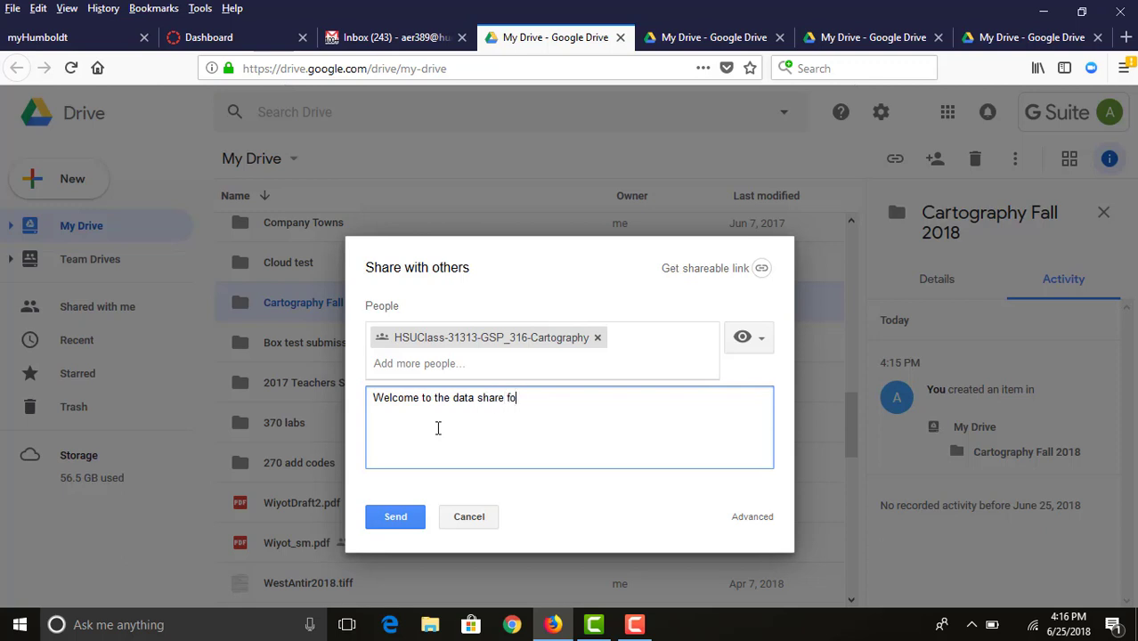
type("lder for Cartography")
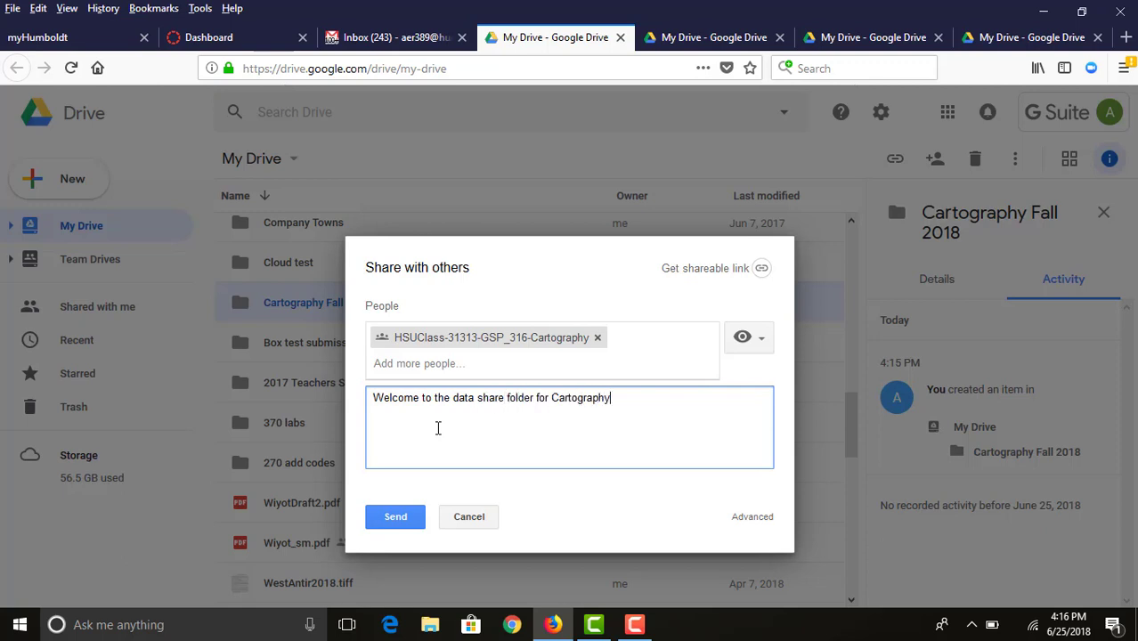
type("!")
In the advanced sharing settings, choose to receive a copy of the invitation and send it to the class group
left_click(755, 519)
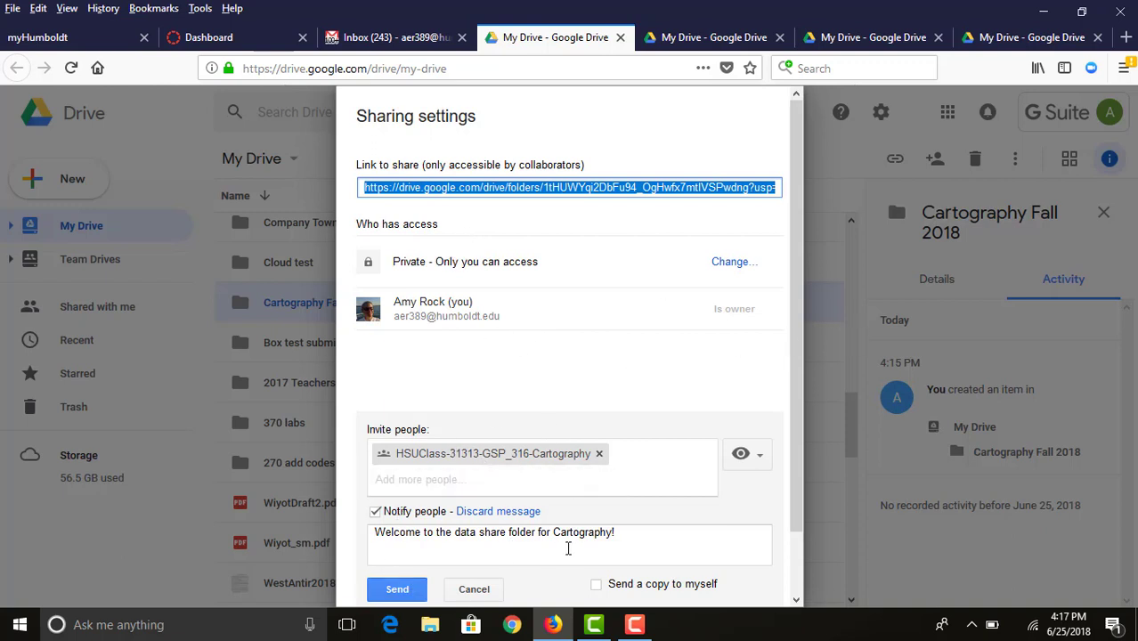
left_click(596, 586)
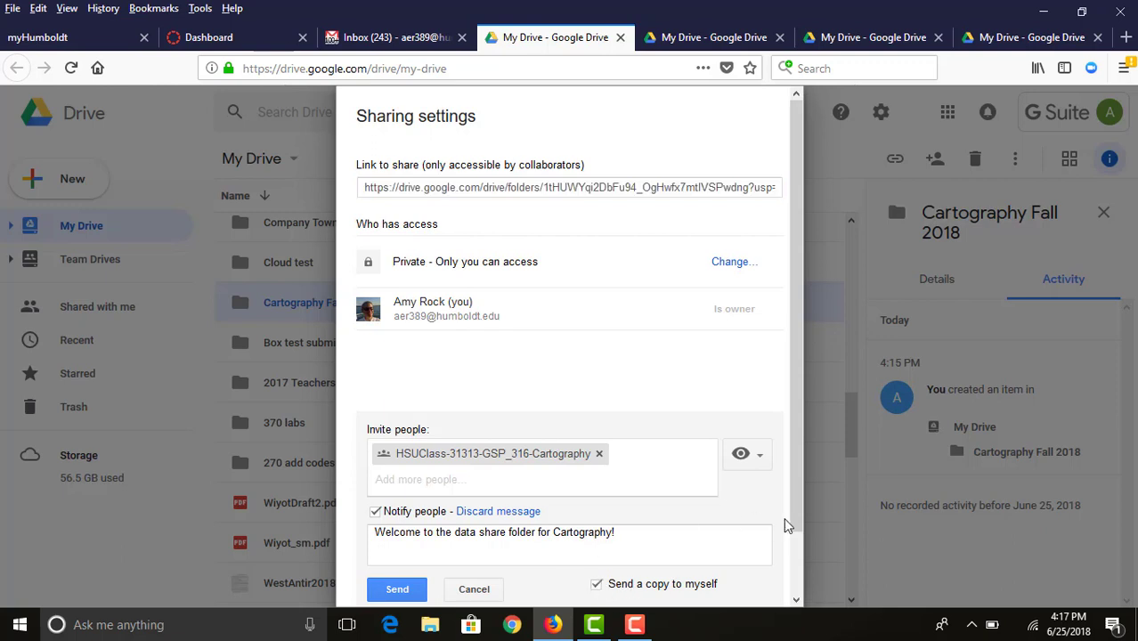
scroll(801, 509, "down", 2)
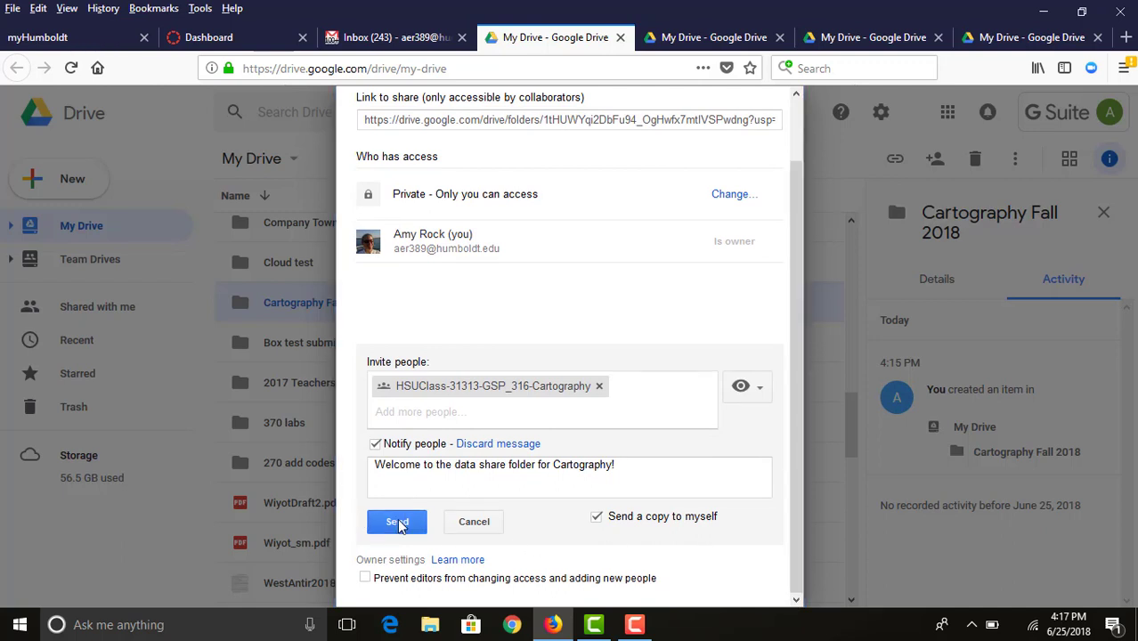
left_click(398, 524)
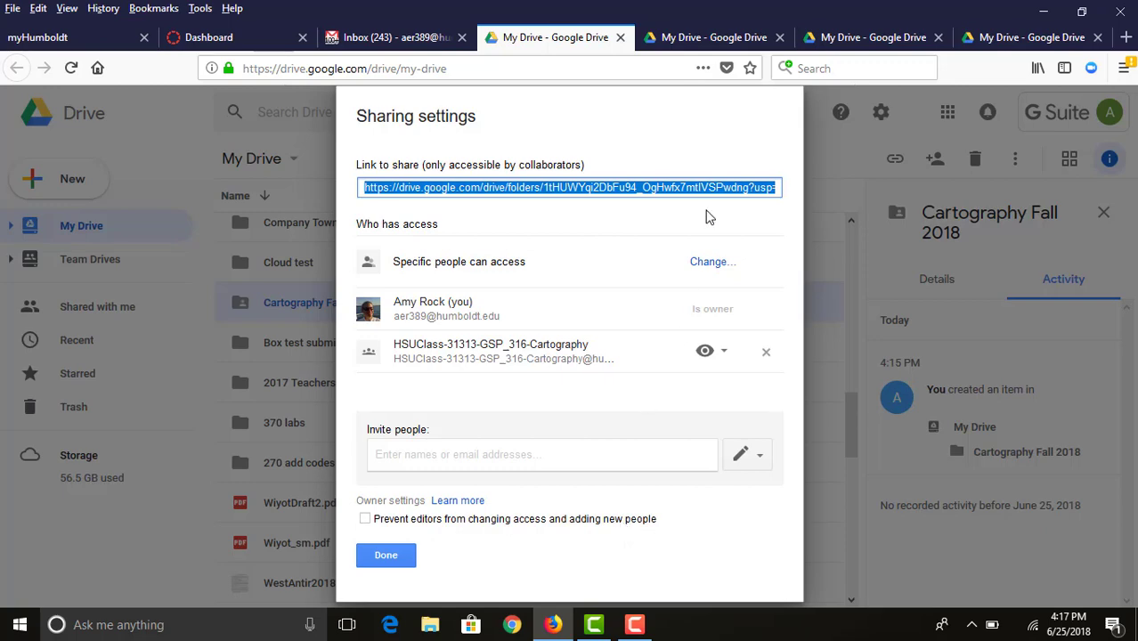
Switch to Gmail, open the "Cartography Fall 2018 - Invitation to view" message and follow its link to the shared folder
left_click(392, 41)
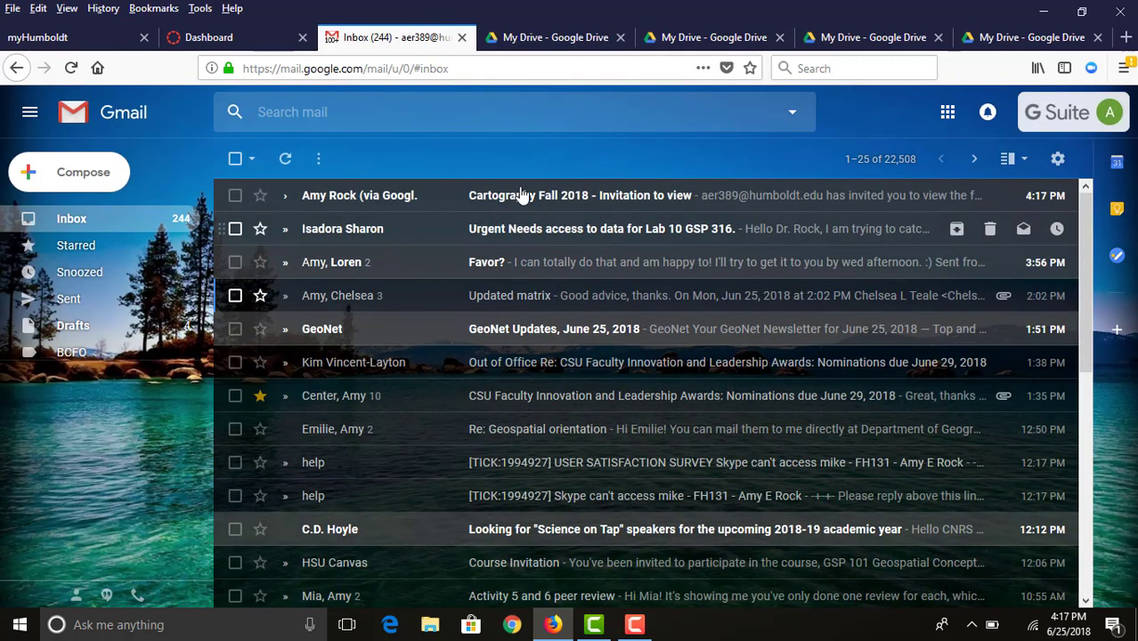
left_click(524, 197)
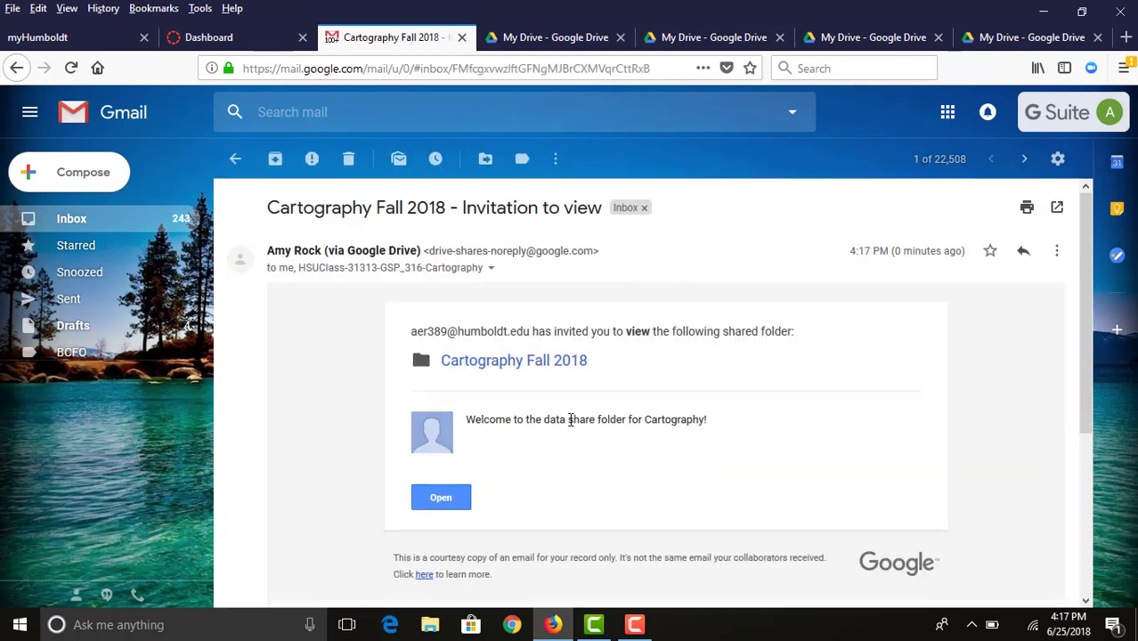
left_click(541, 369)
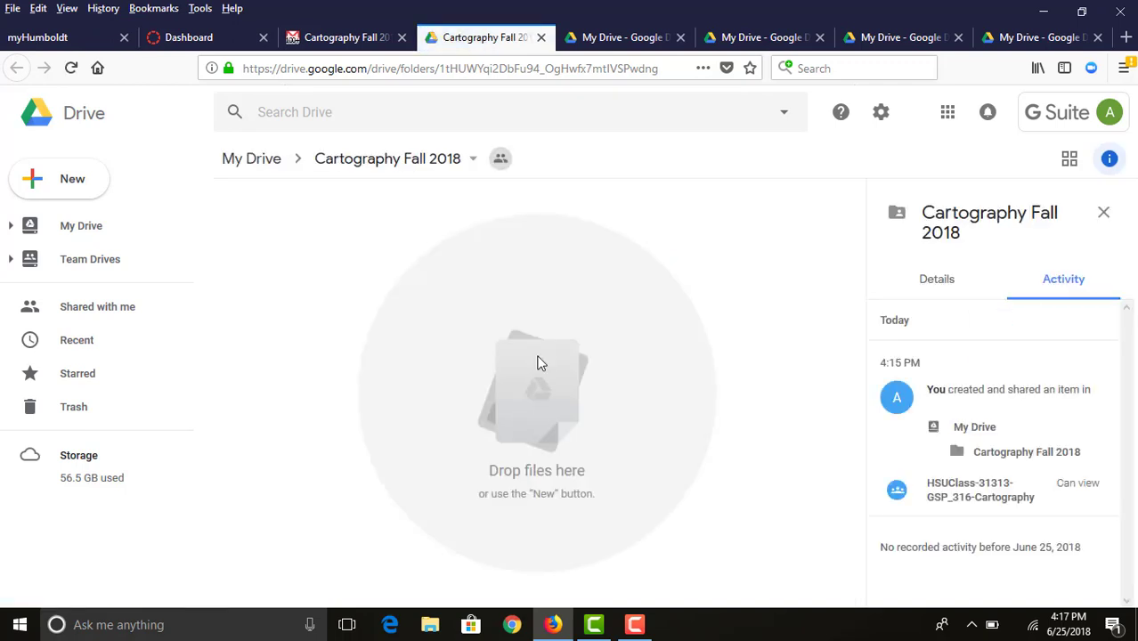
Turn on link sharing for the Cartography Fall 2018 folder so anyone at Humboldt State University with the link can view it
left_click(468, 167)
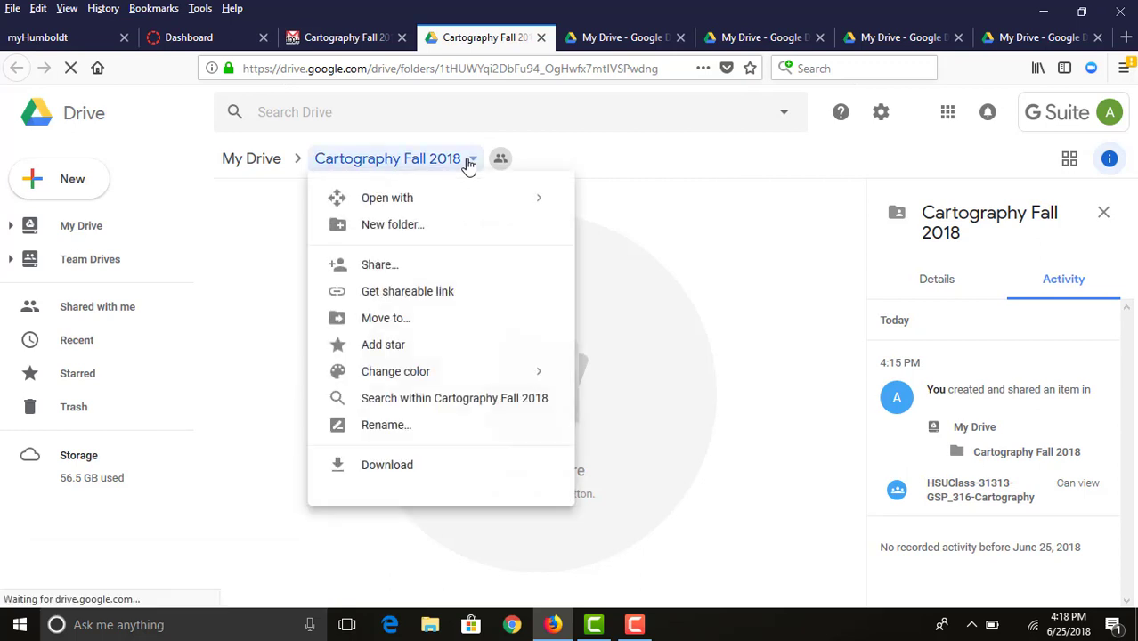
left_click(374, 268)
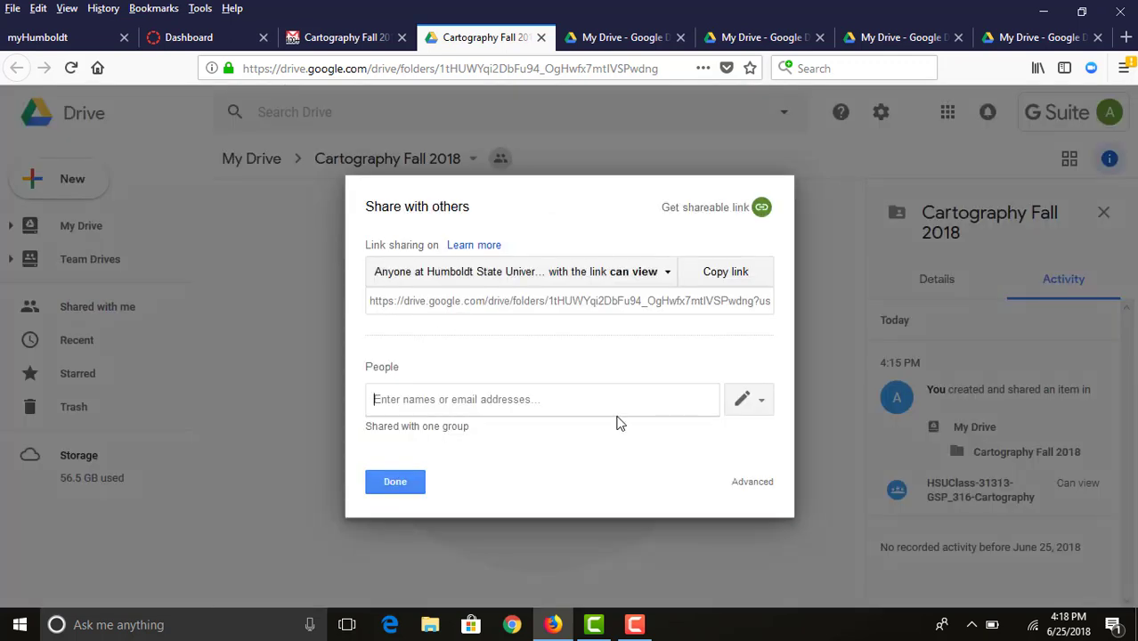
left_click(739, 212)
left_click(384, 482)
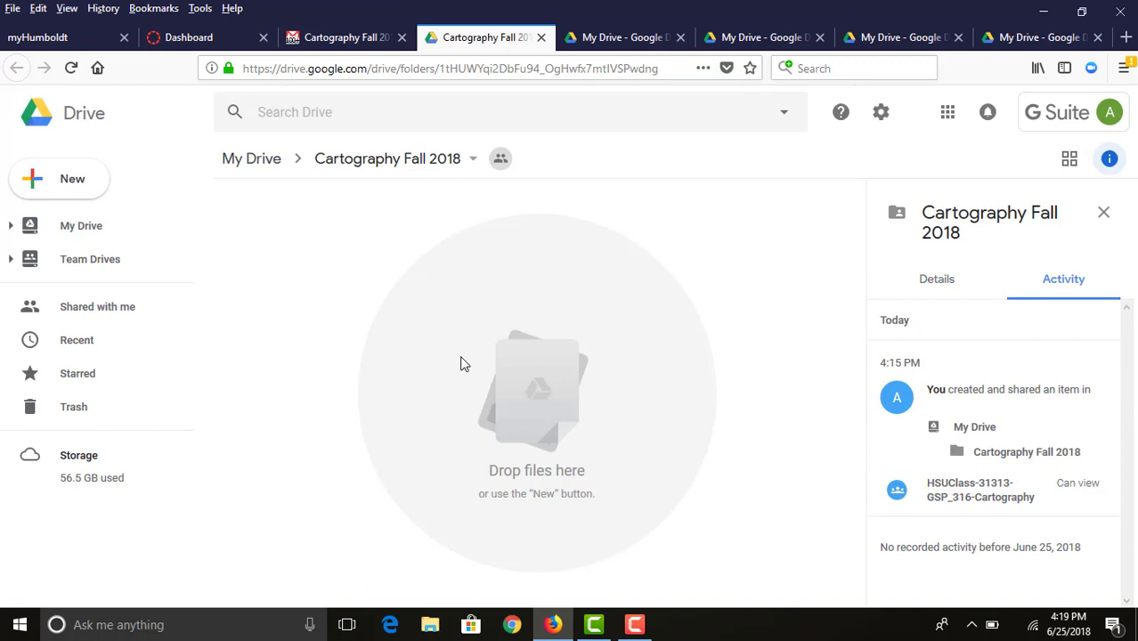
Share the Cartography Fall 2018 folder with an individual colleague by name as view only and send the invitation
left_click(473, 170)
left_click(381, 265)
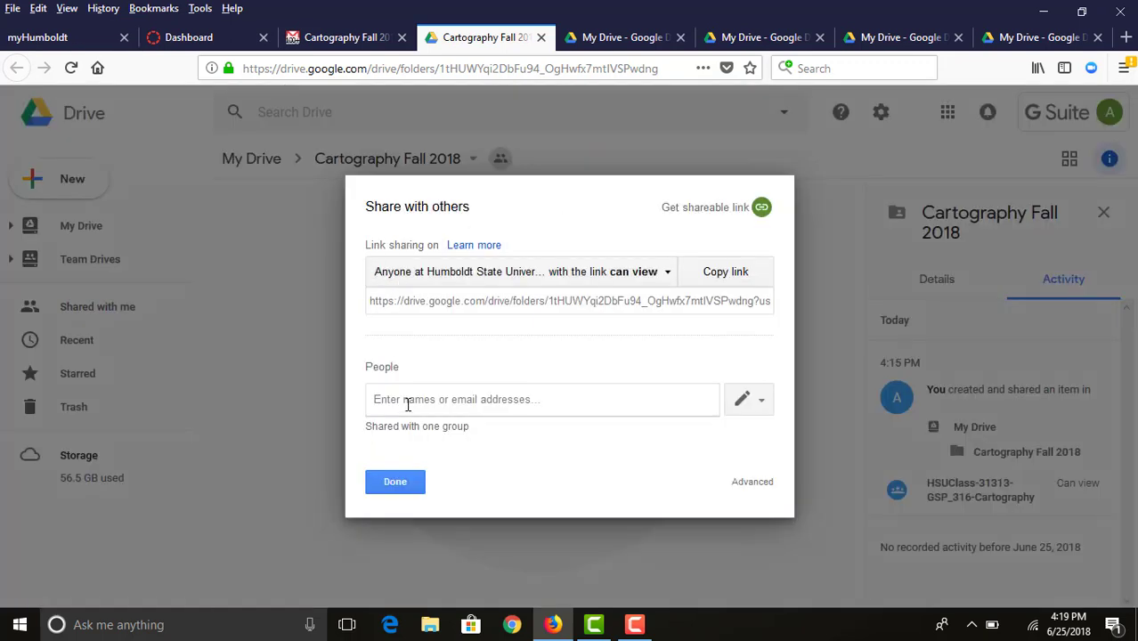
type("david")
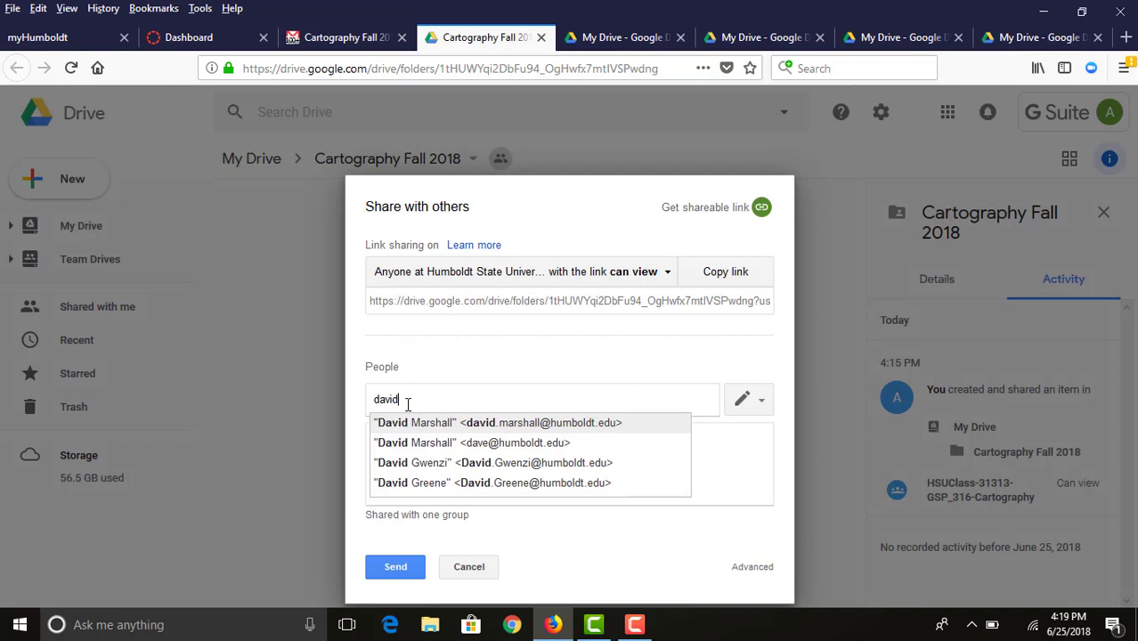
key("Return")
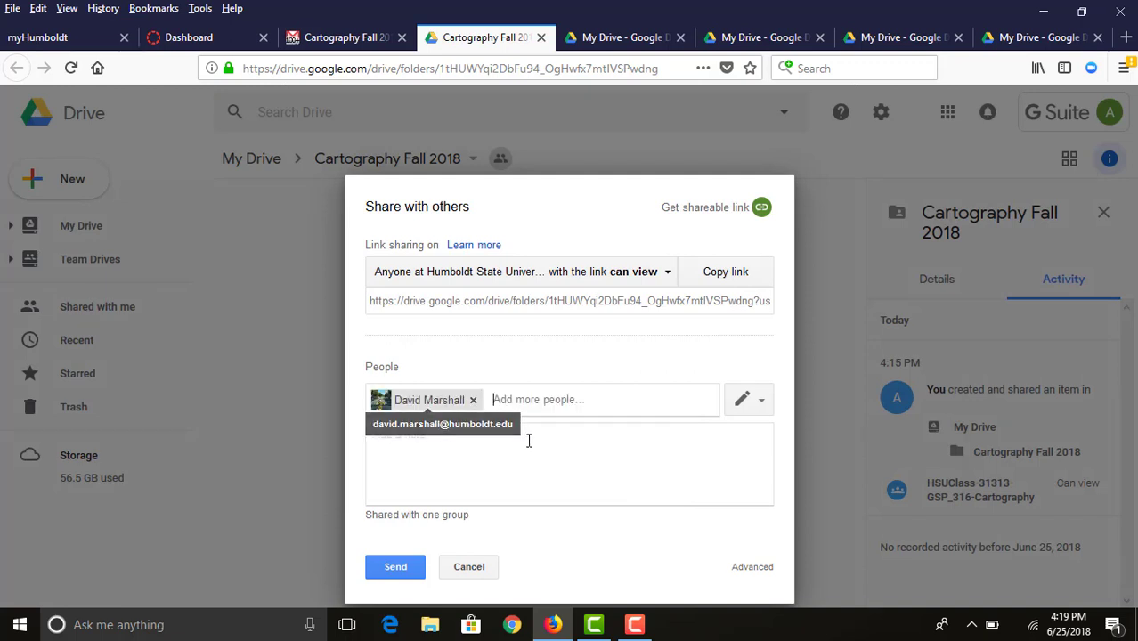
left_click(759, 405)
left_click(692, 462)
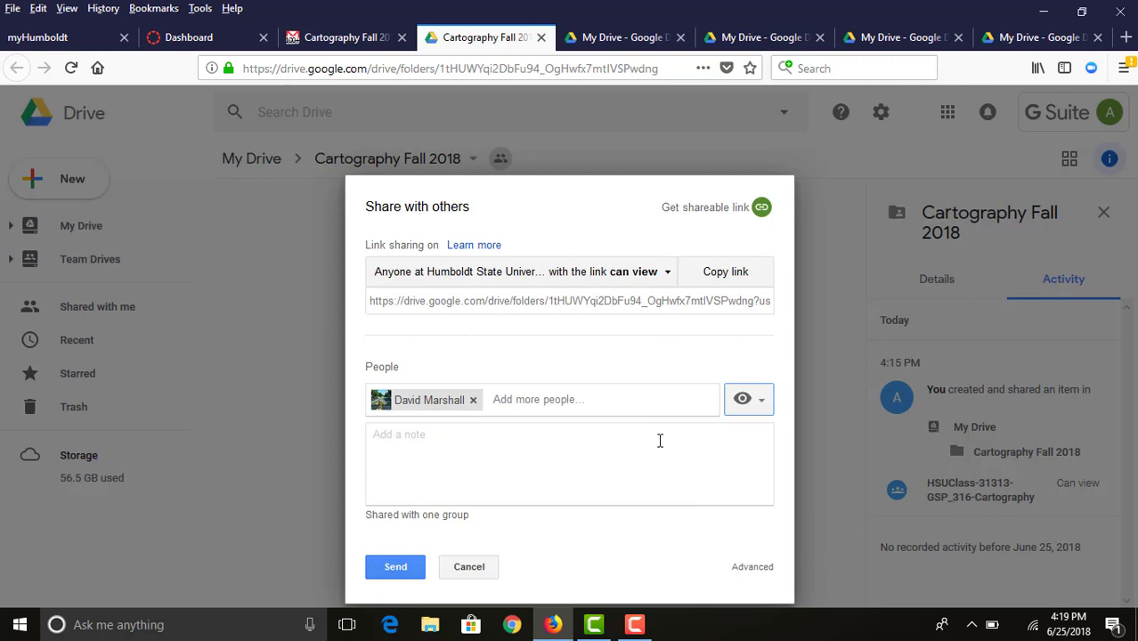
left_click(398, 567)
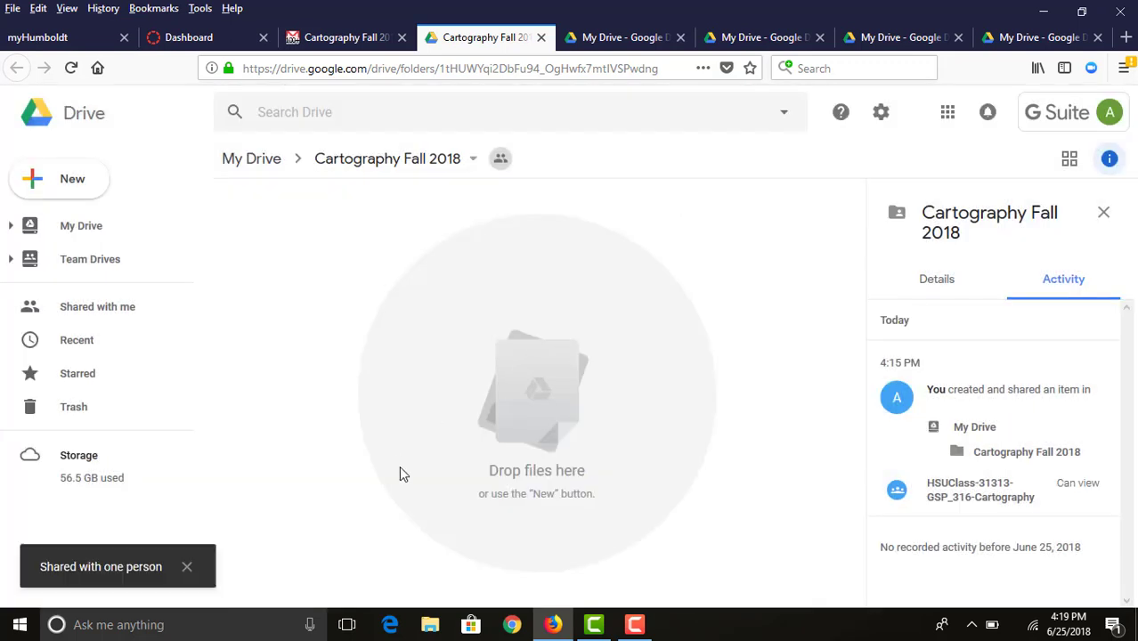